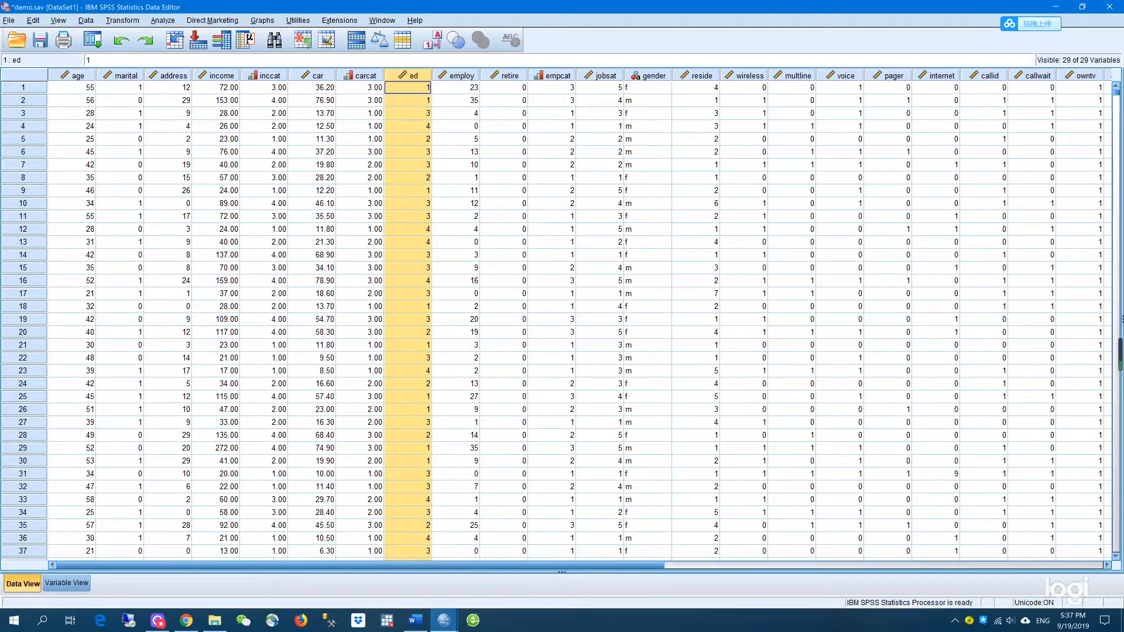
- Start Recode into Different Variables and add the gender variable as the input to recode
click(649, 76)
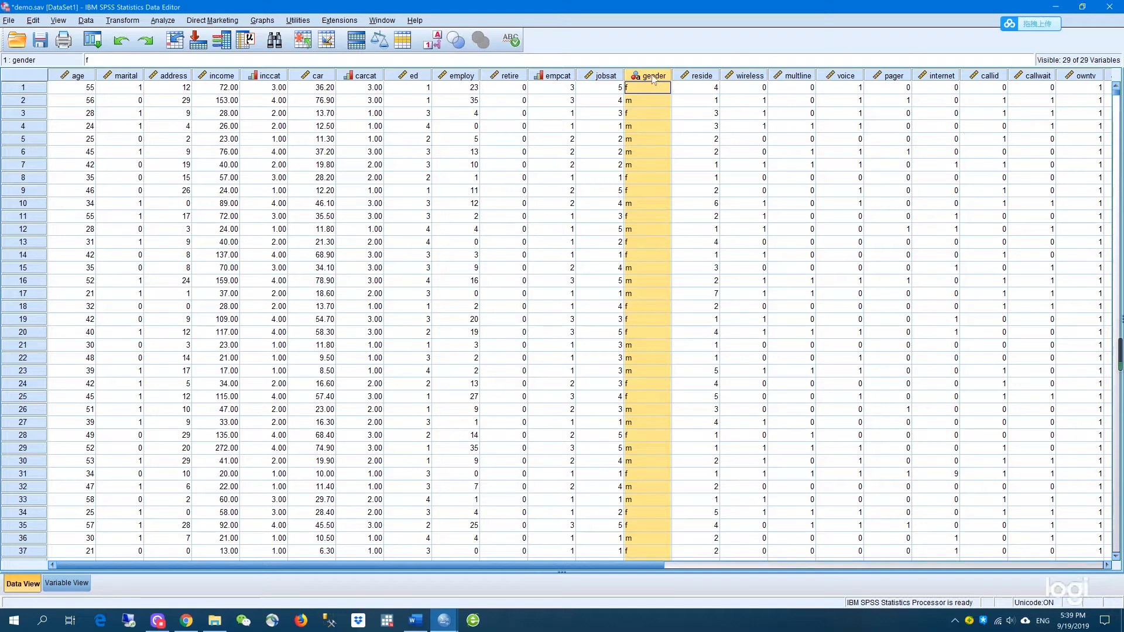
mouse_move(652, 79)
click(116, 24)
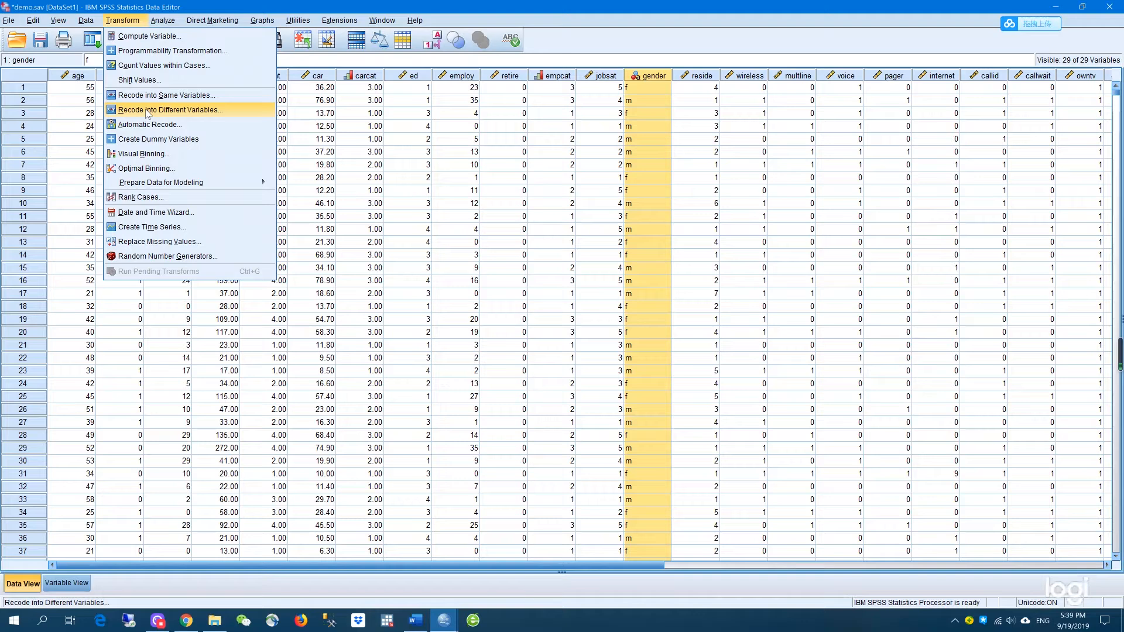
click(146, 111)
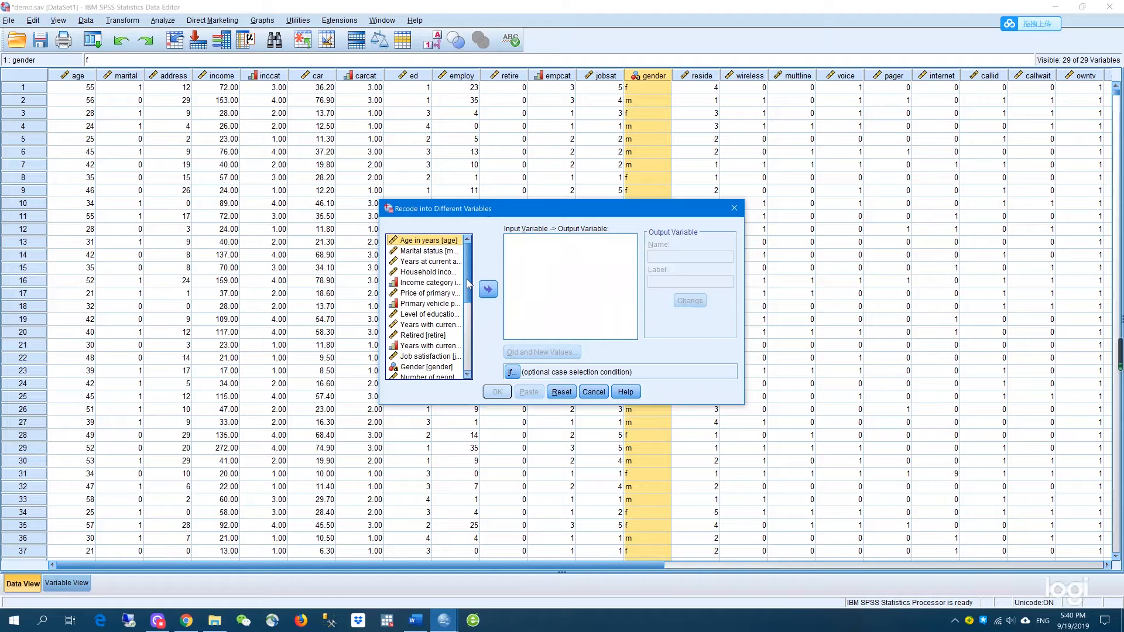
click(424, 368)
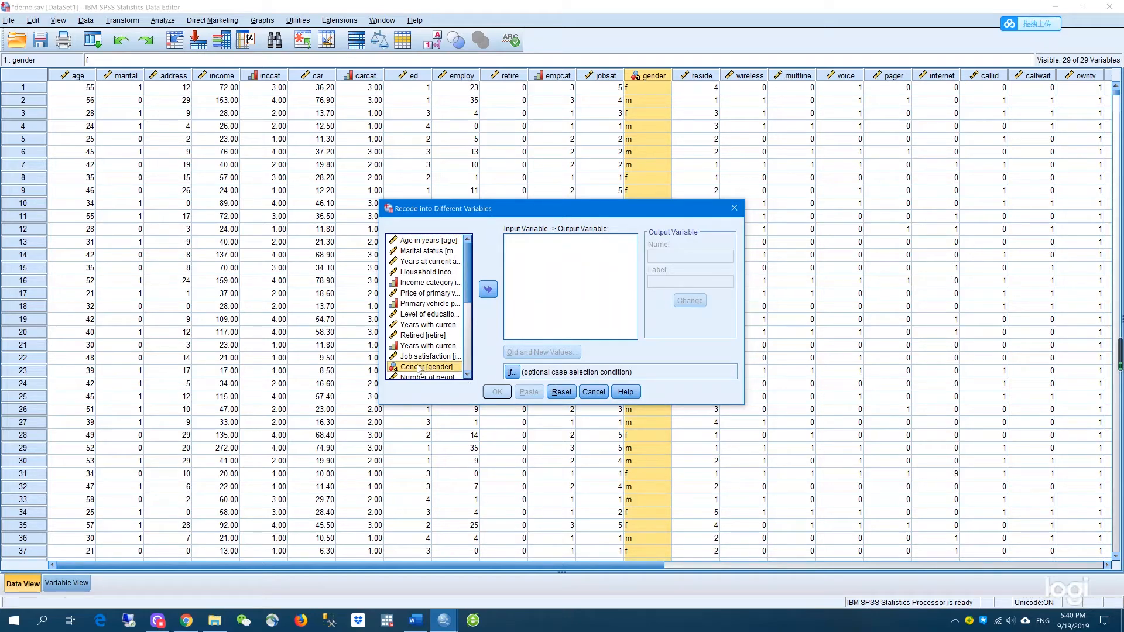
drag(416, 369, 530, 257)
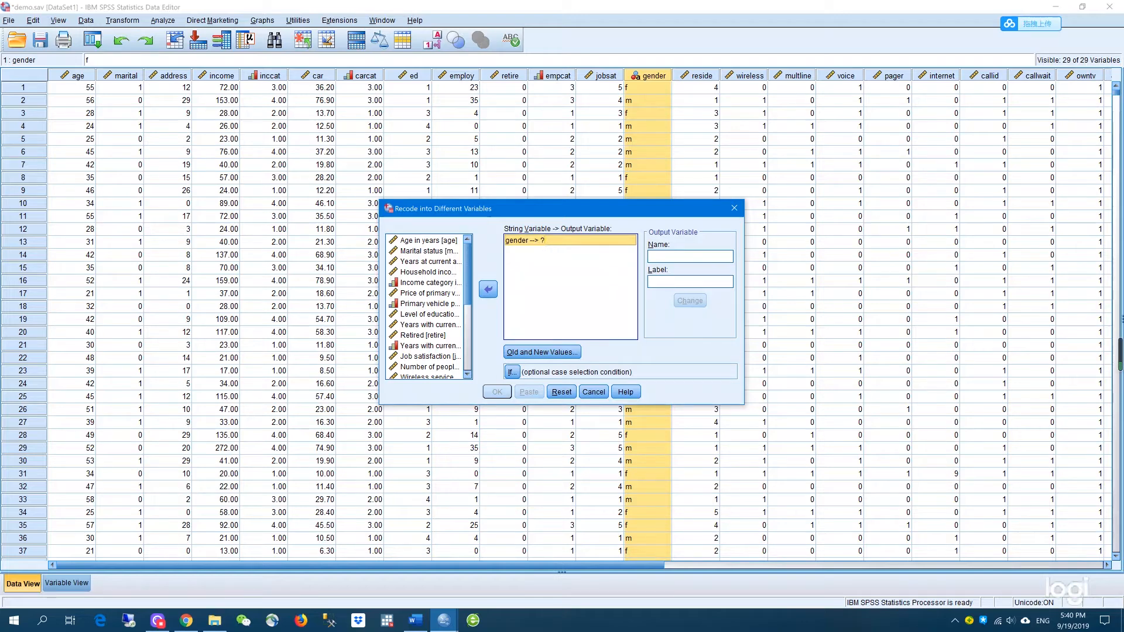
- Name the output variable gender2, label it "numerical values for gender", and assign it to gender
click(679, 257)
text(gender2)
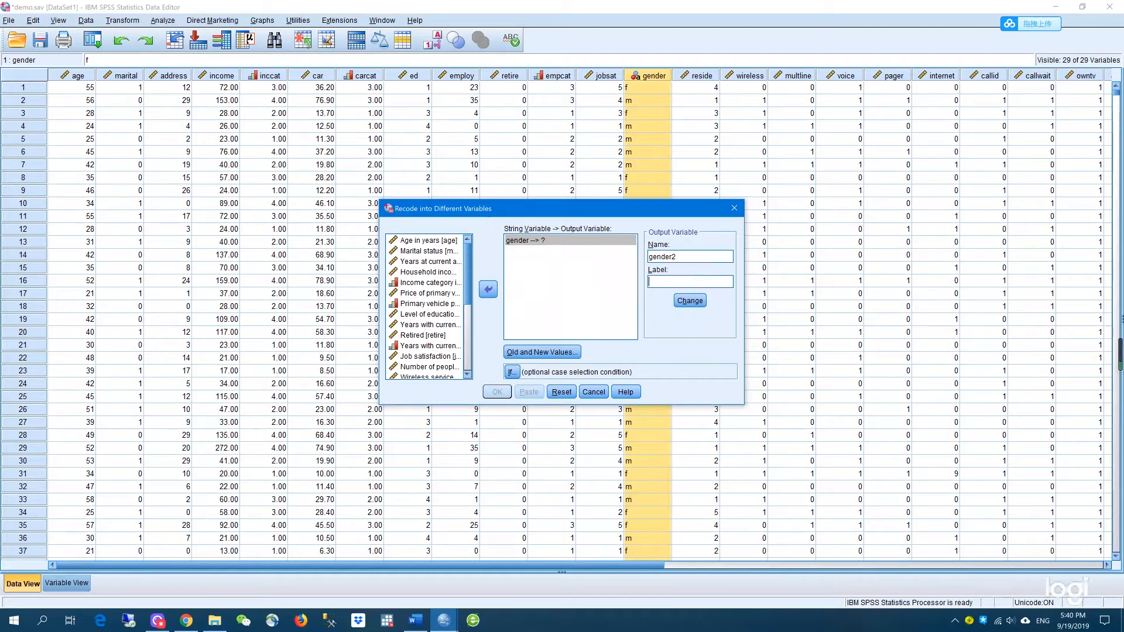
text(numbe)
key(BackSpace)
text(rical values for gender)
click(692, 306)
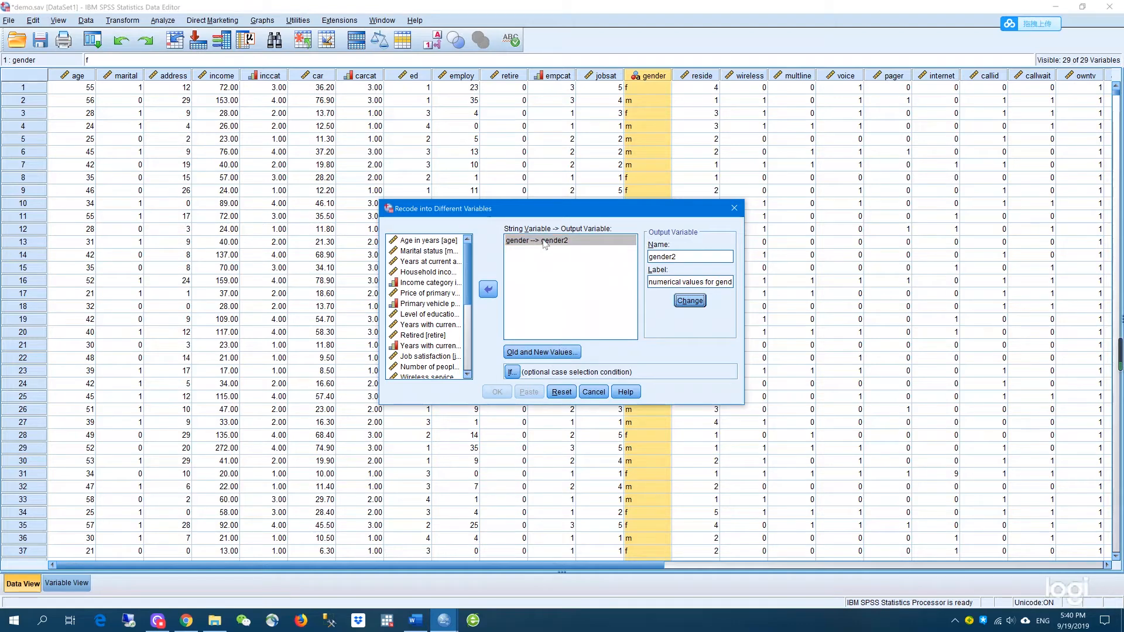
- Define the old and new values for the recode, mapping the old value f to 0
click(529, 354)
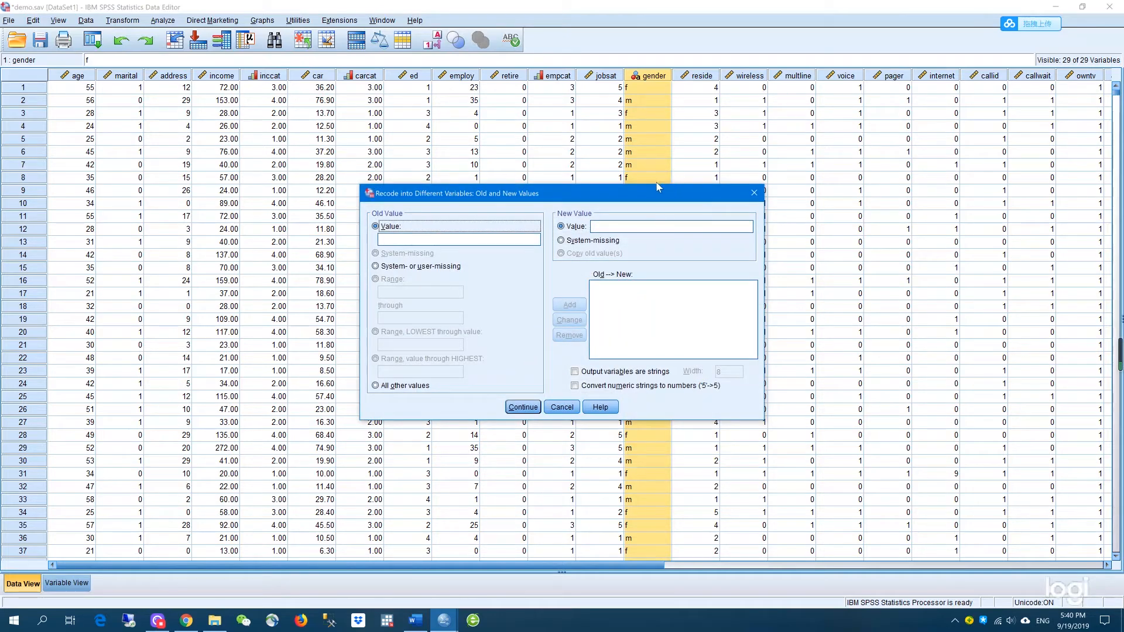
drag(655, 197, 937, 265)
click(702, 303)
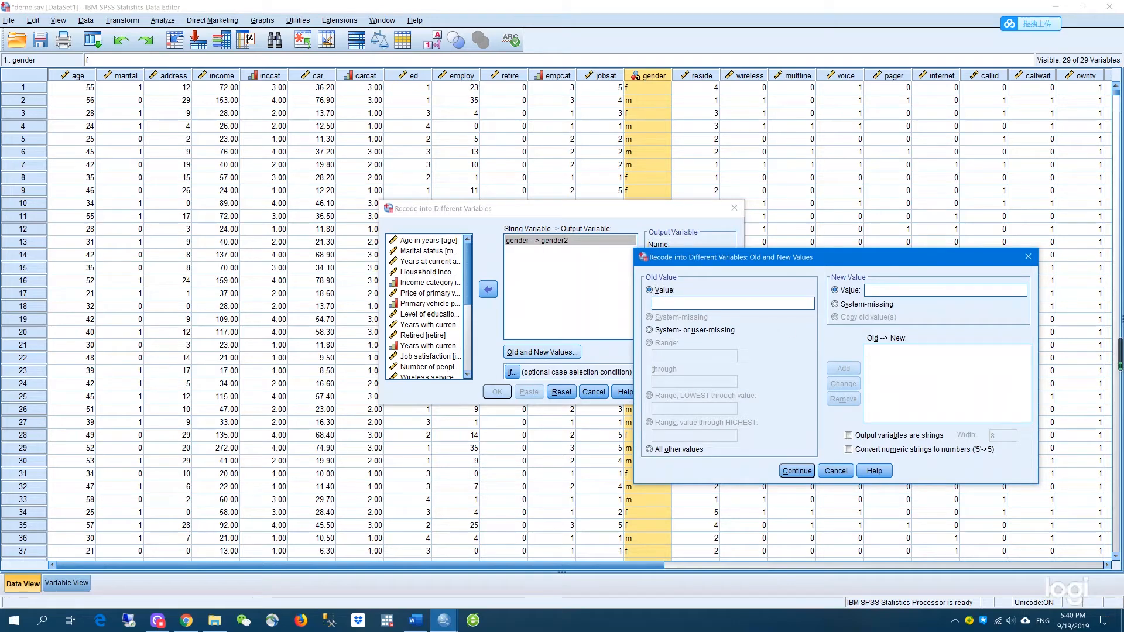
text(f)
text(0)
click(844, 369)
- Map the old value m to 1, accept the value mappings and run the recode
text(m)
key(Tab)
key(Tab)
text(1)
click(841, 373)
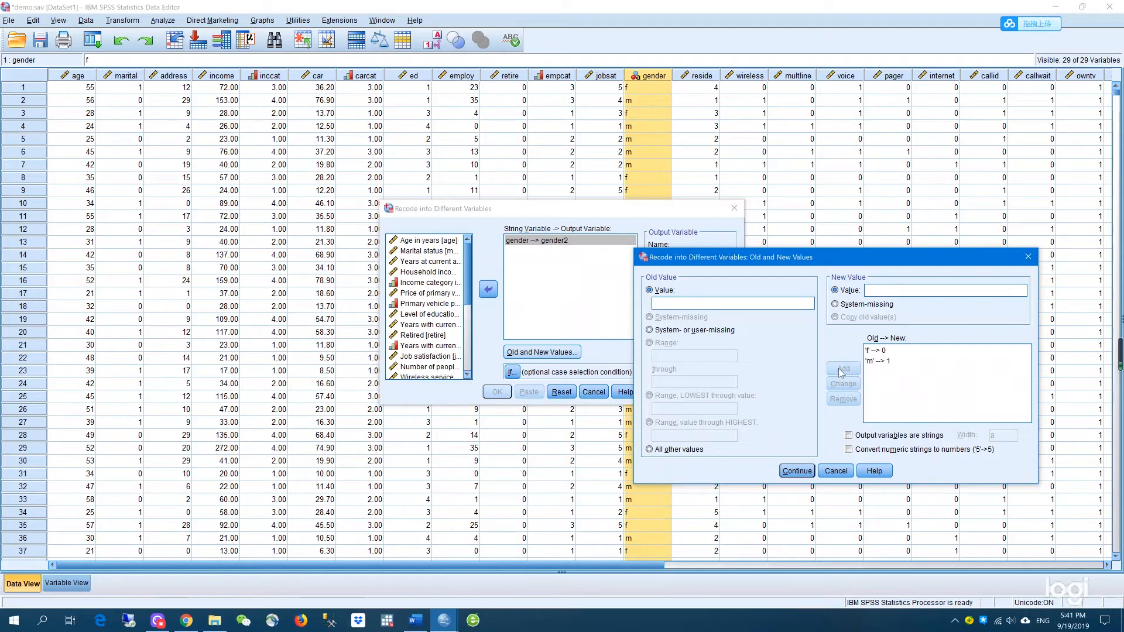
click(798, 472)
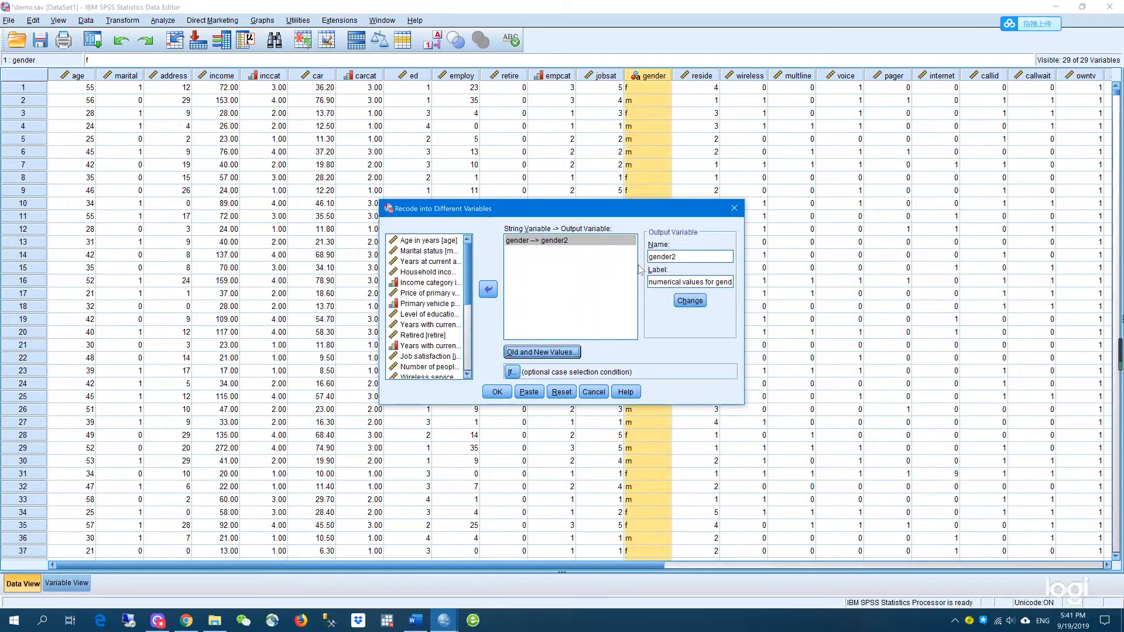
click(495, 392)
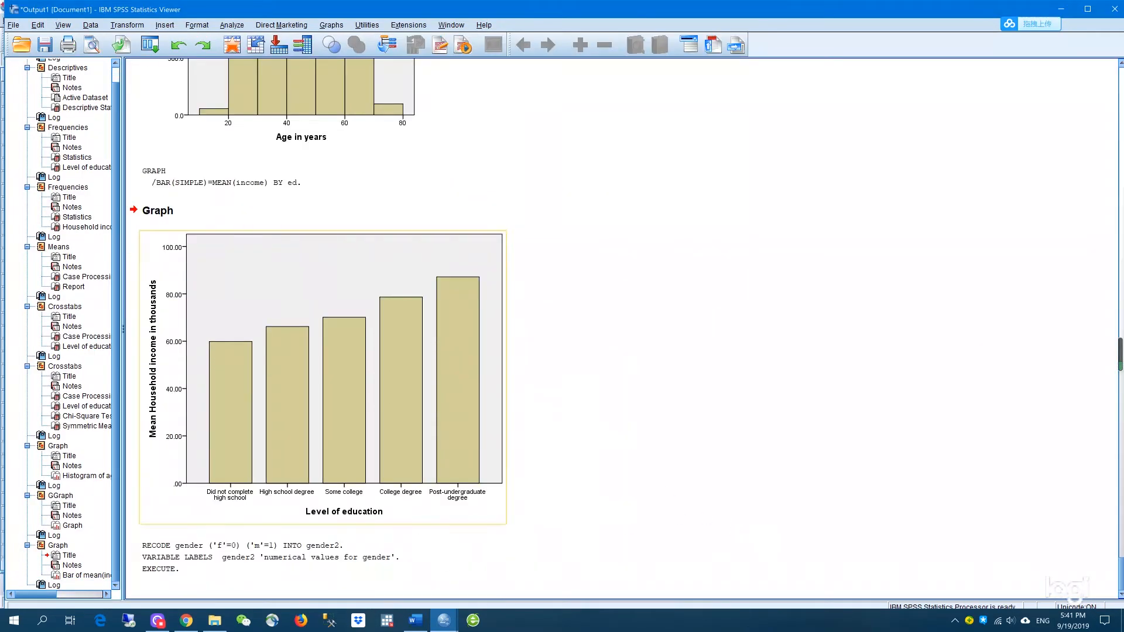
- Return to the Data Editor and compare the new gender2 column with the original gender column
mouse_move(446, 622)
click(523, 557)
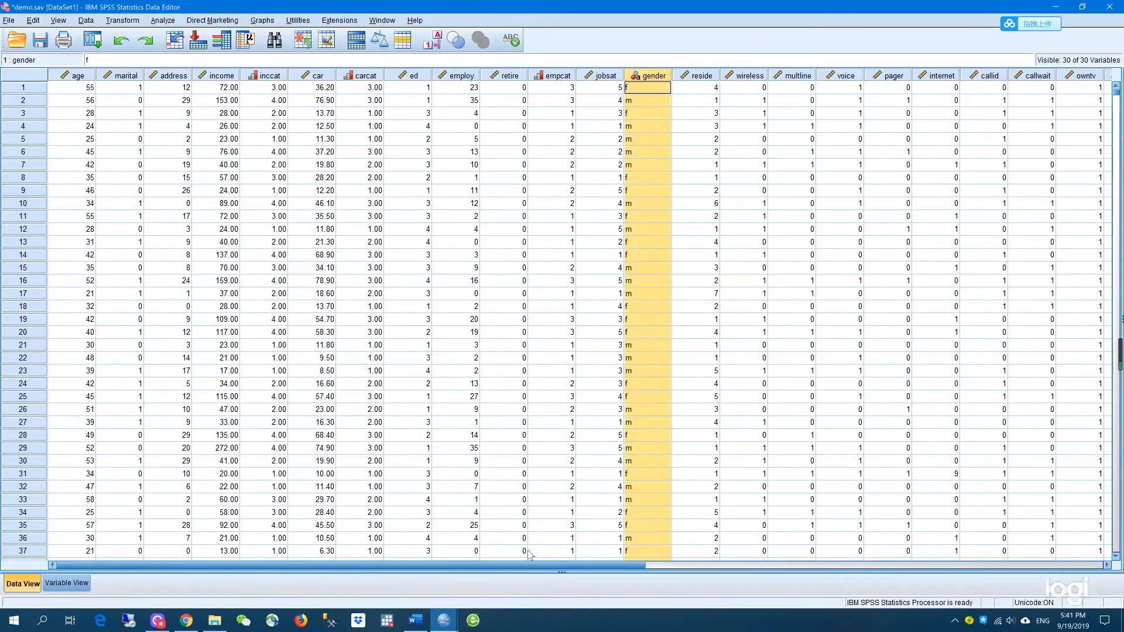
drag(644, 565, 996, 573)
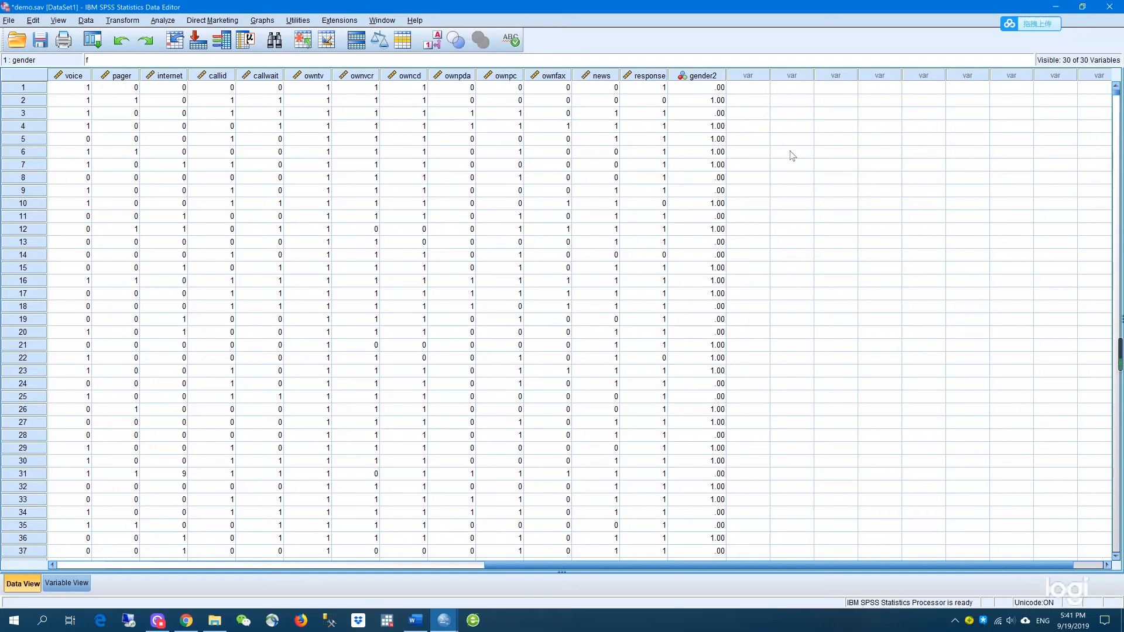
click(703, 76)
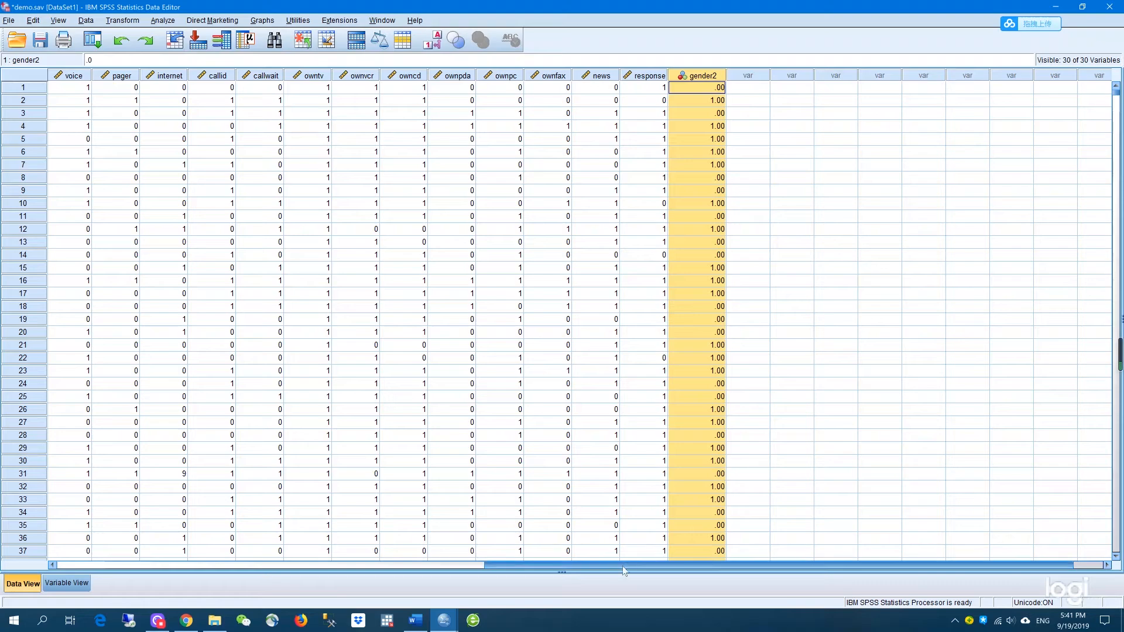
drag(621, 568, 397, 548)
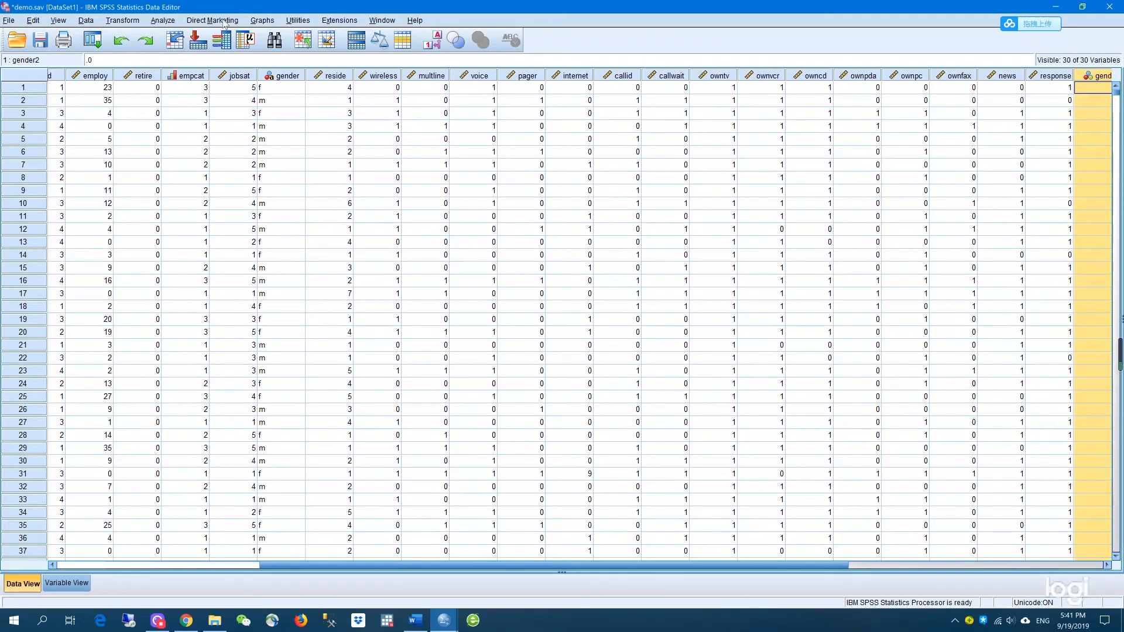
click(285, 74)
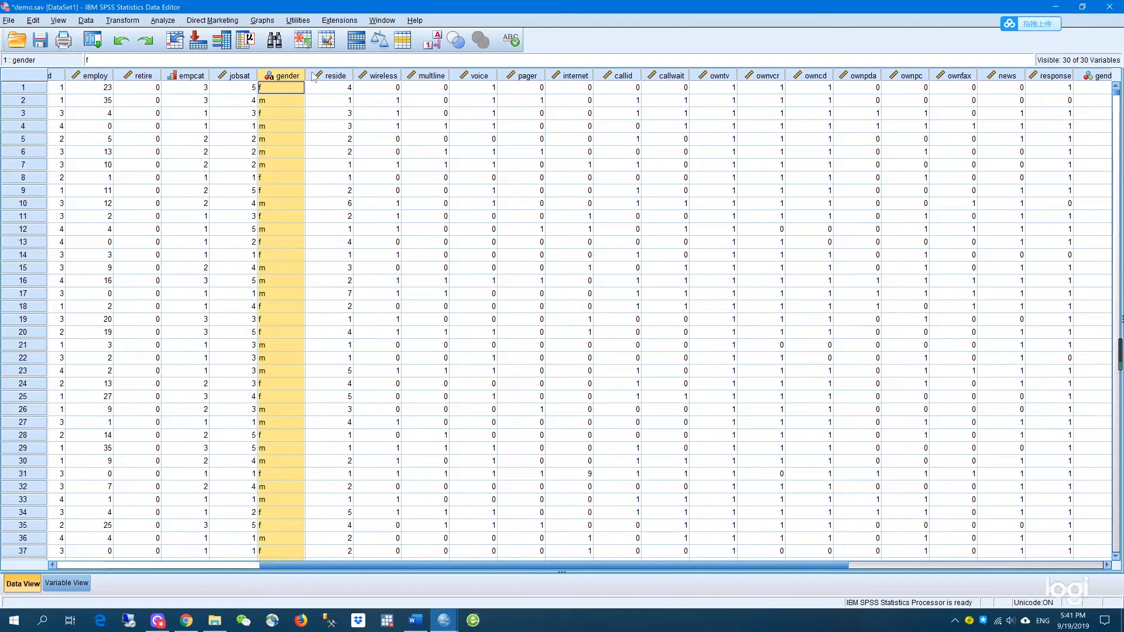
drag(822, 564, 854, 565)
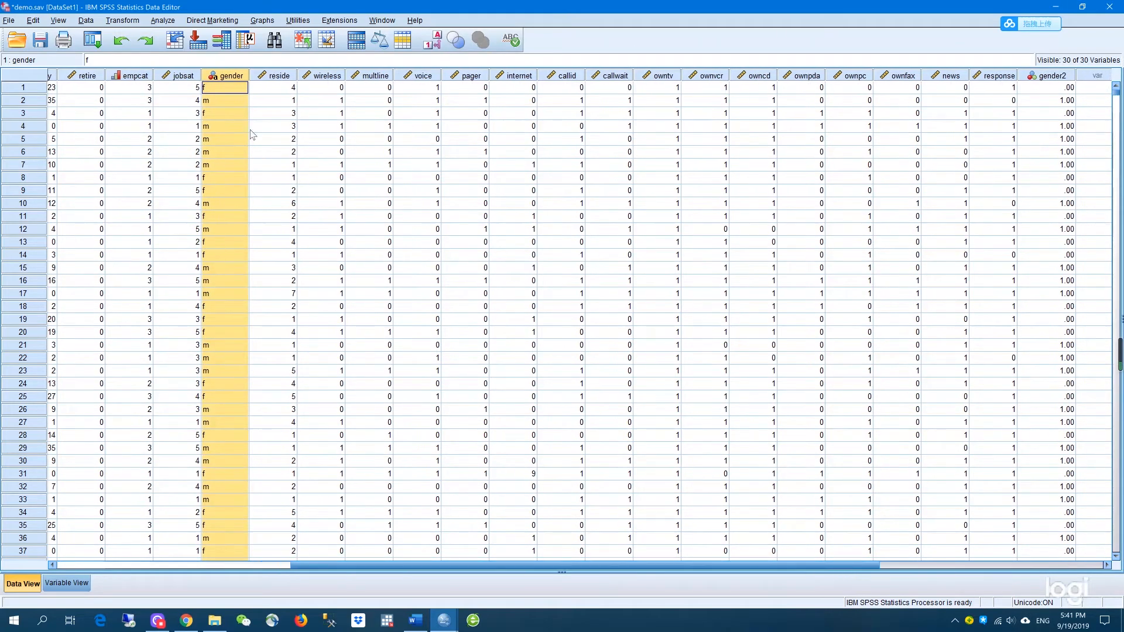
click(1064, 76)
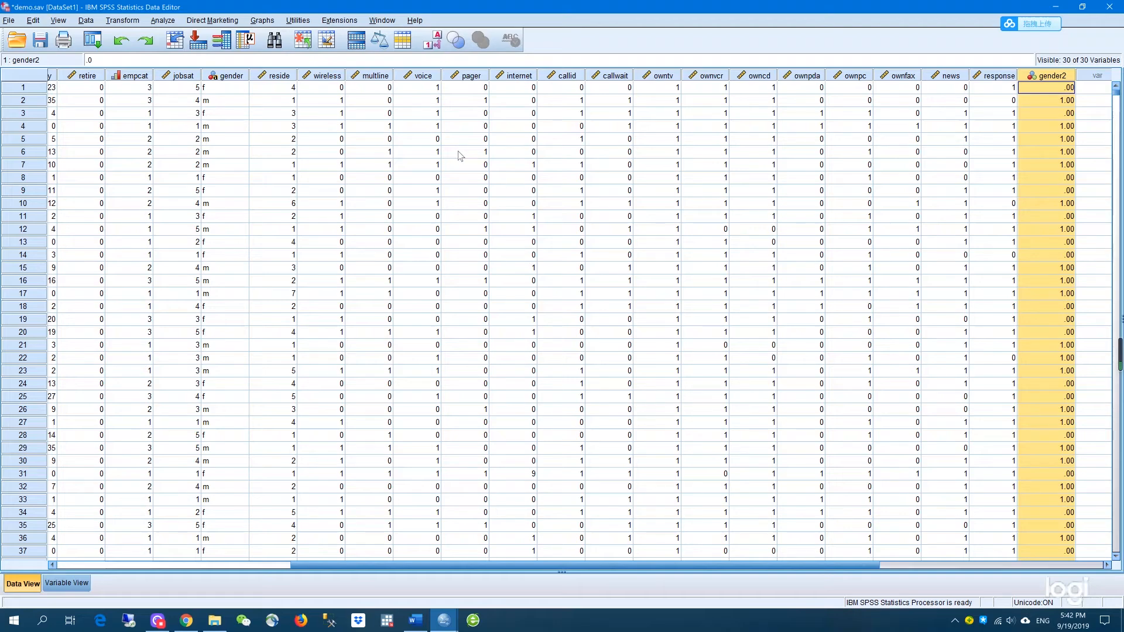
drag(701, 565, 309, 524)
drag(227, 522, 227, 523)
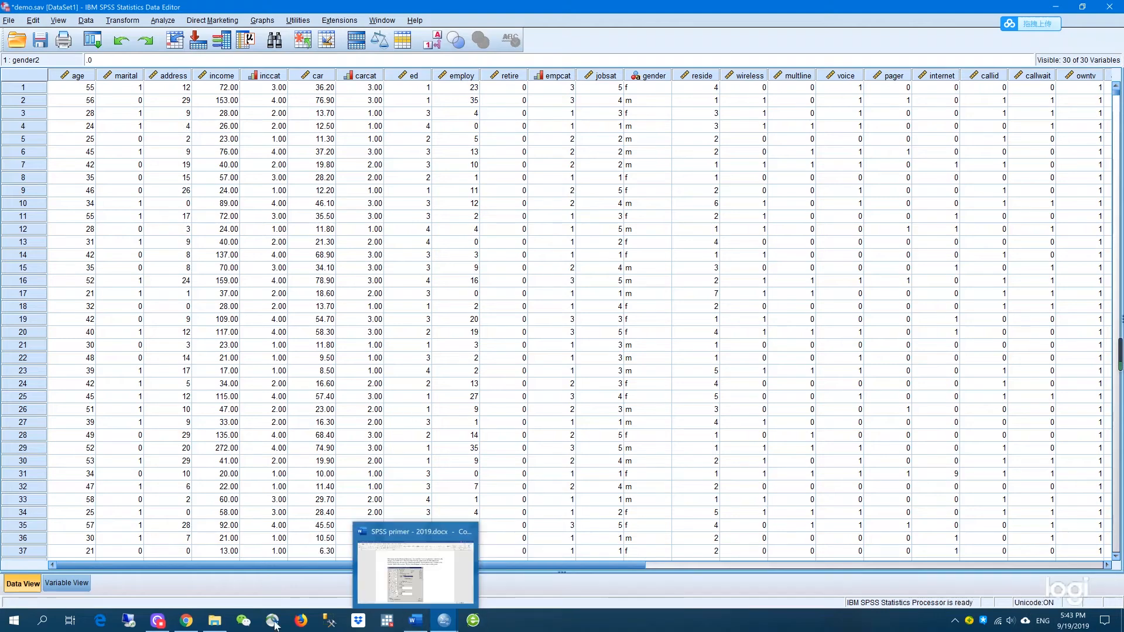
- Switch to the Word document SPSS primer - 2019 and read section 1.2 on getting additional SPSS help
click(416, 621)
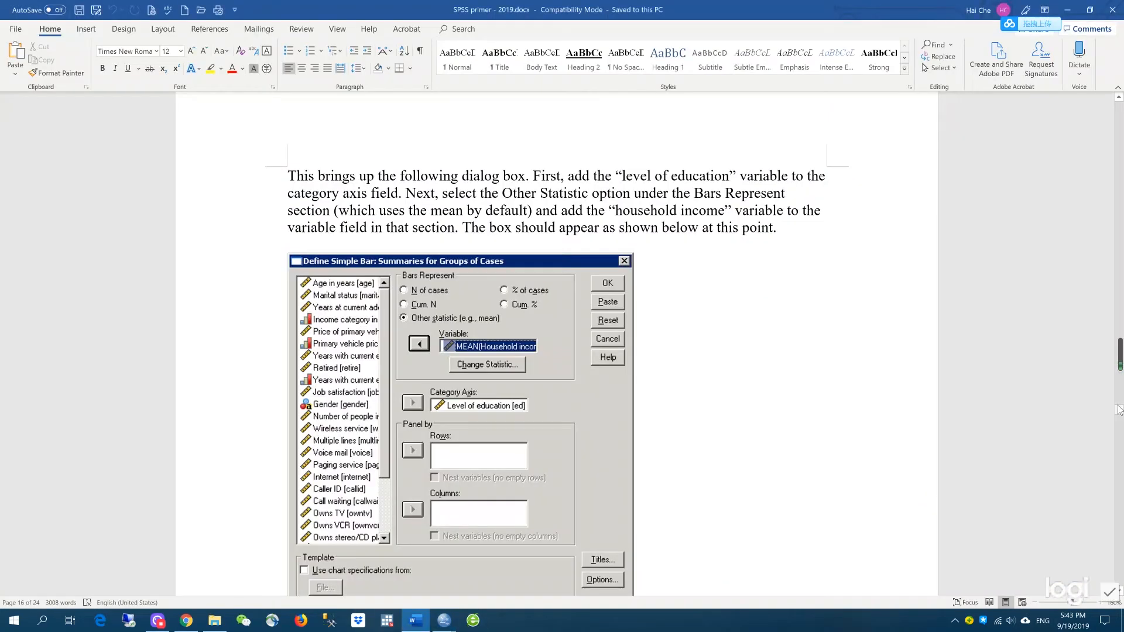
drag(1118, 407, 1119, 131)
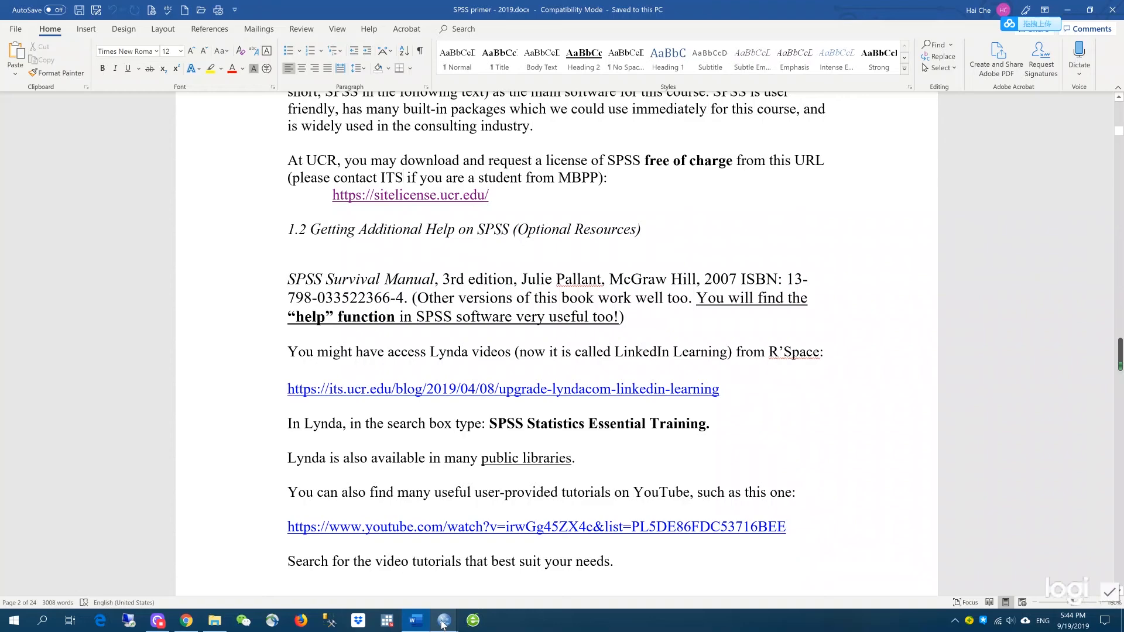
- Switch back to the demo.sav Data Editor in SPSS and try to open the Help topics
mouse_move(442, 625)
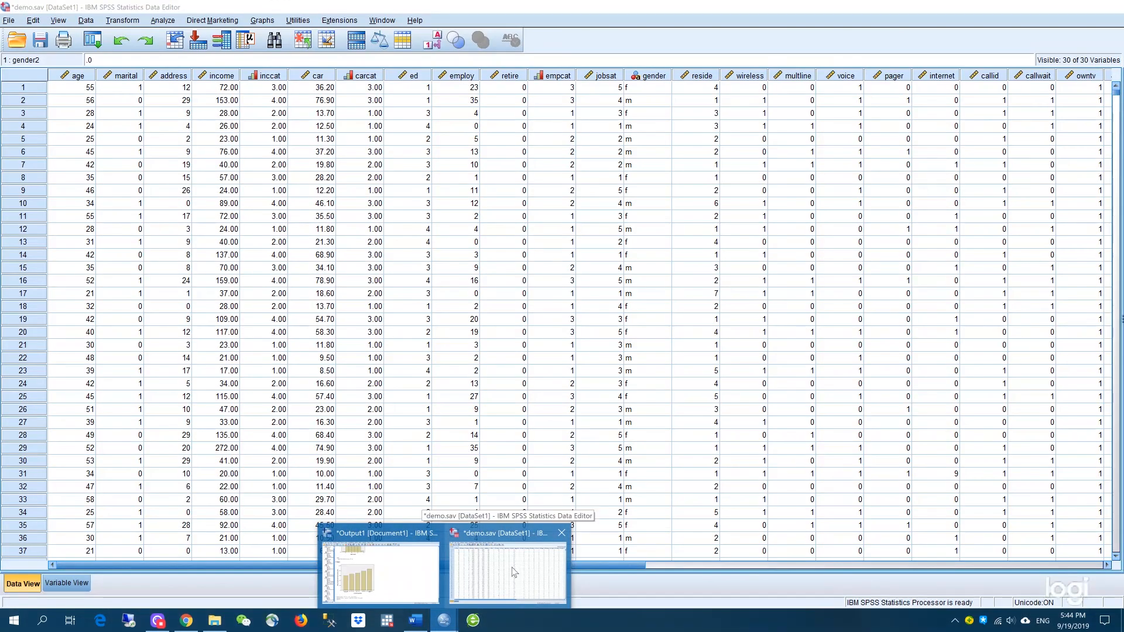
click(512, 567)
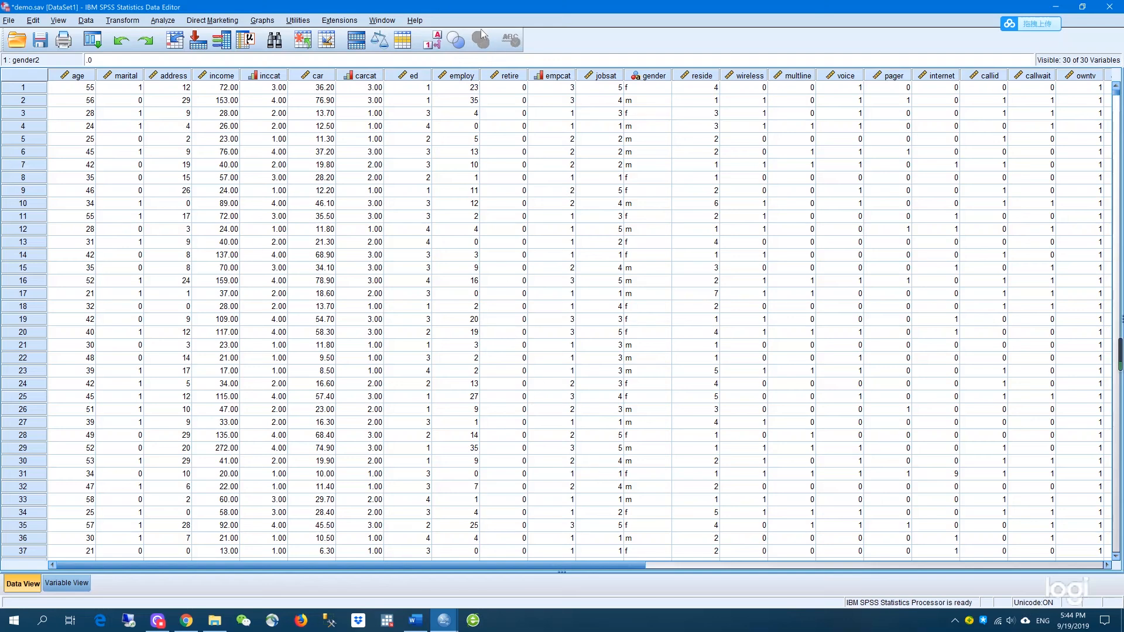
click(414, 22)
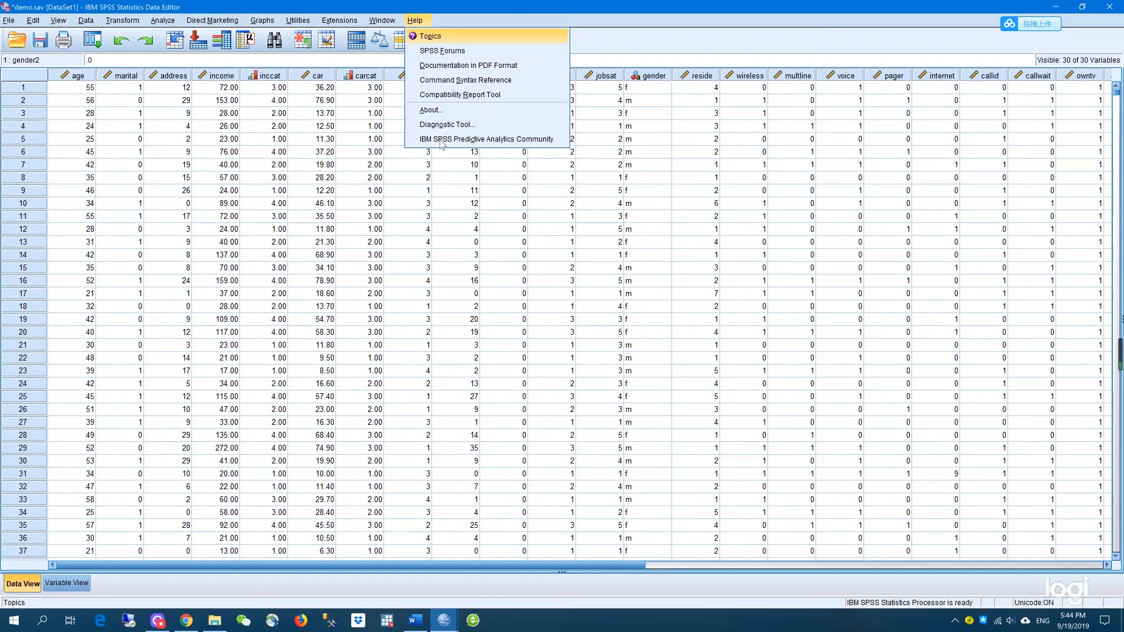
mouse_move(458, 628)
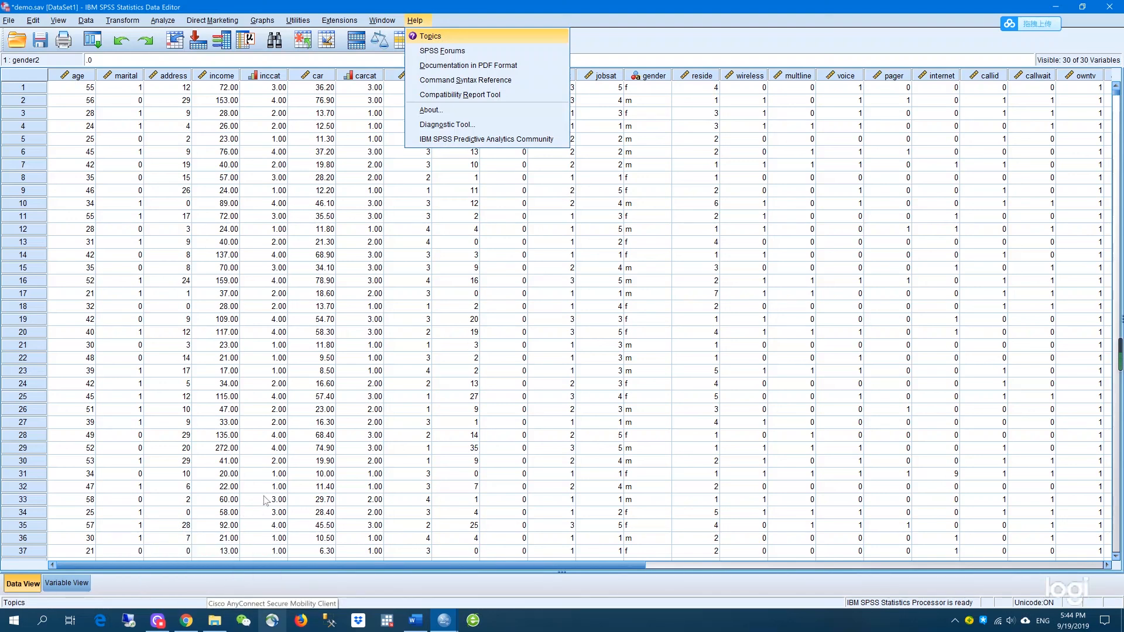
key(Return)
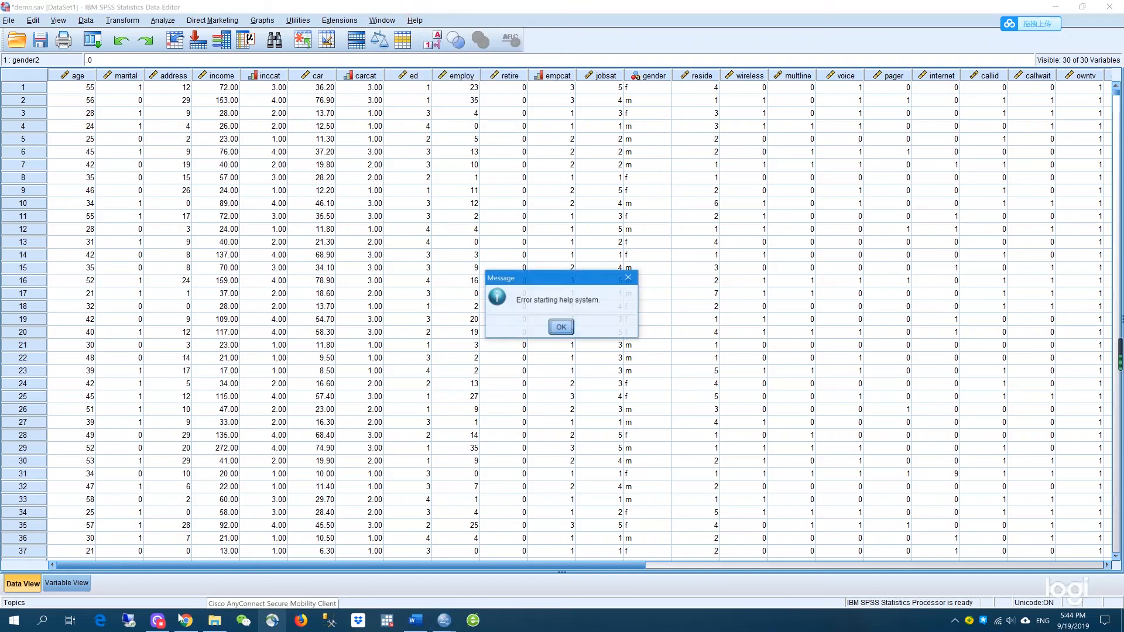
mouse_move(172, 620)
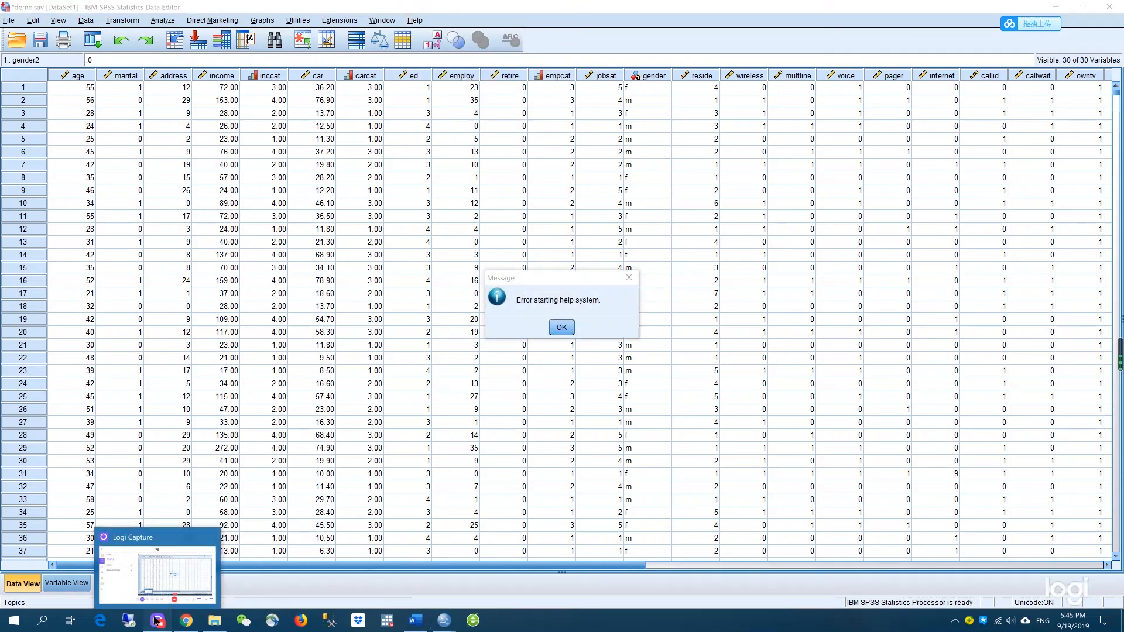